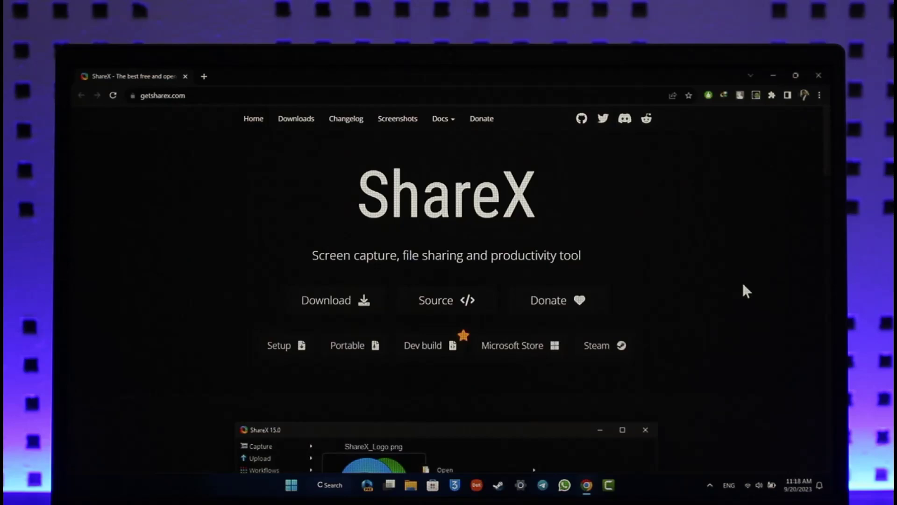
{"action": "scroll", "coordinate": [722, 388], "scroll_direction": "down", "scroll_amount": 10}
{"action": "scroll", "coordinate": [712, 395], "scroll_direction": "down", "scroll_amount": 5}
{"action": "scroll", "coordinate": [701, 394], "scroll_direction": "up", "scroll_amount": 10}
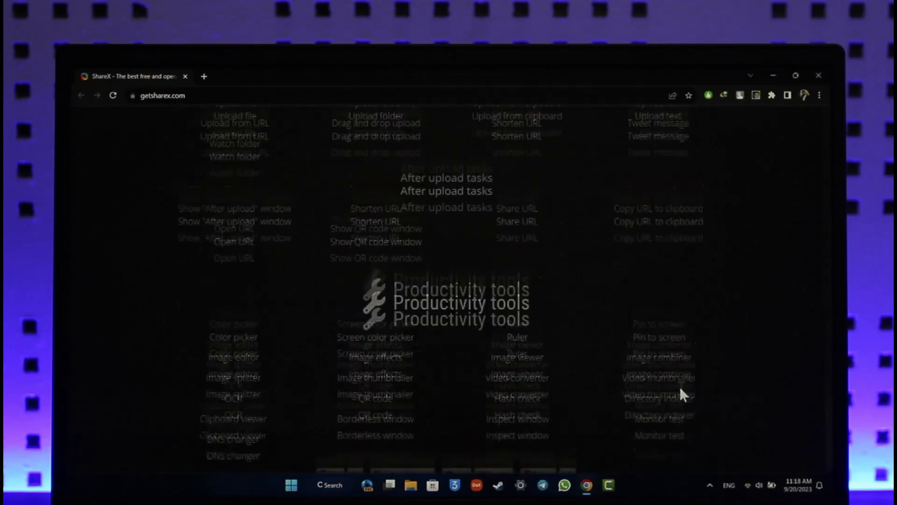
{"action": "scroll", "coordinate": [681, 393], "scroll_direction": "up", "scroll_amount": 5}
{"action": "scroll", "coordinate": [681, 393], "scroll_direction": "up", "scroll_amount": 5}
{"action": "scroll", "coordinate": [680, 391], "scroll_direction": "up", "scroll_amount": 2}
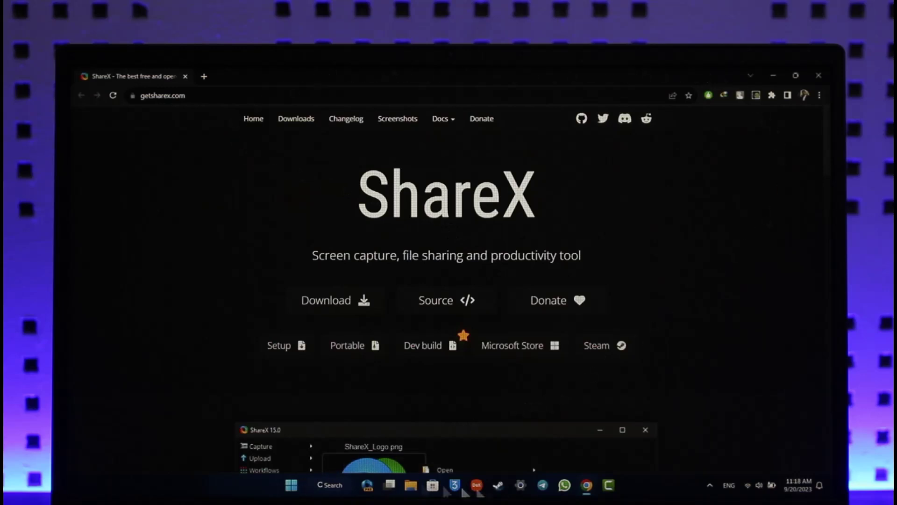
Briefly open Windows settings, then select and deselect the getsharex.com address text.
{"action": "left_click", "coordinate": [520, 485]}
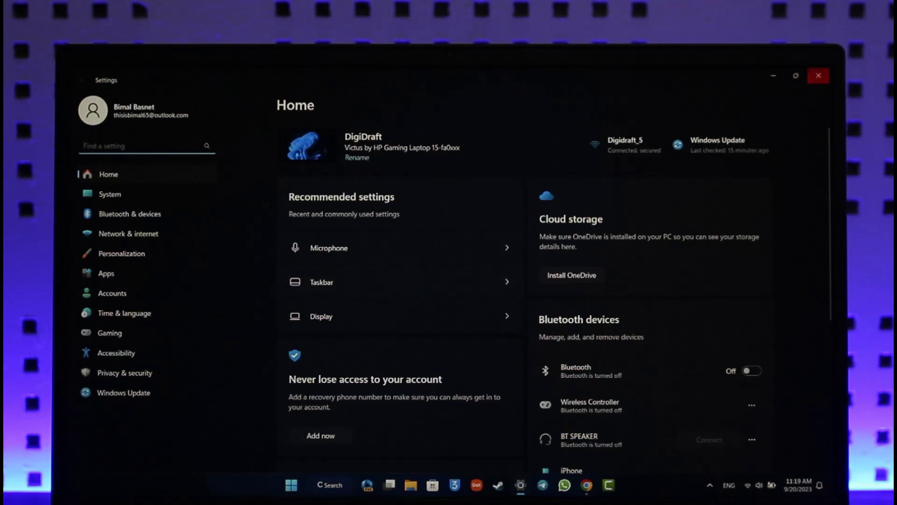
{"action": "left_click", "coordinate": [818, 75]}
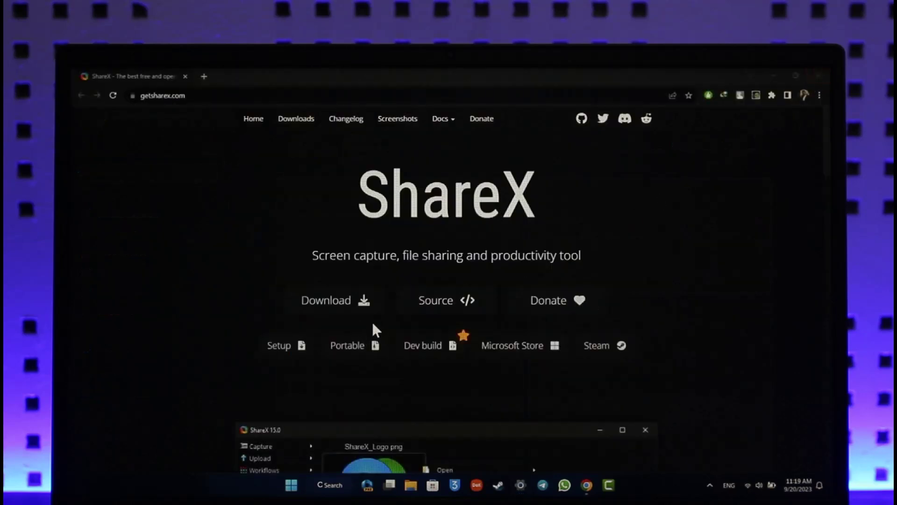
{"action": "left_click", "coordinate": [237, 97]}
{"action": "left_click_drag", "start_coordinate": [237, 98], "coordinate": [110, 105]}
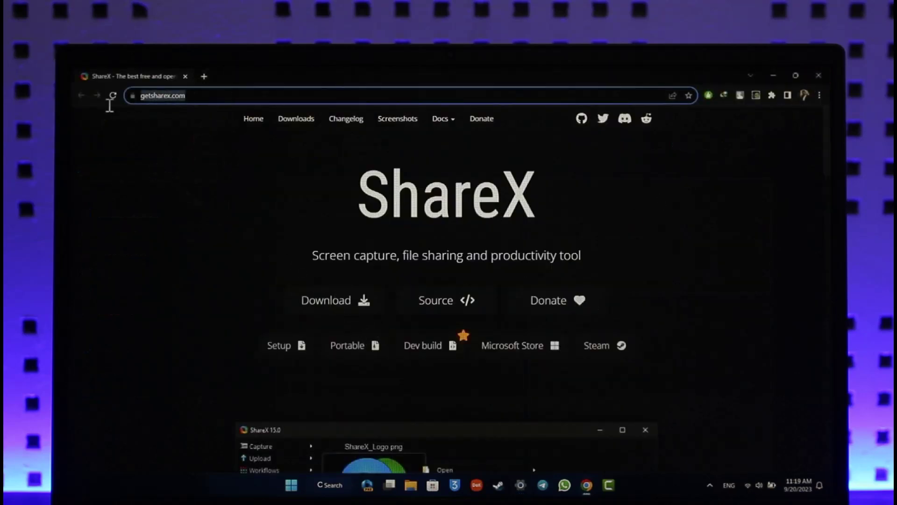
{"action": "left_click", "coordinate": [137, 97]}
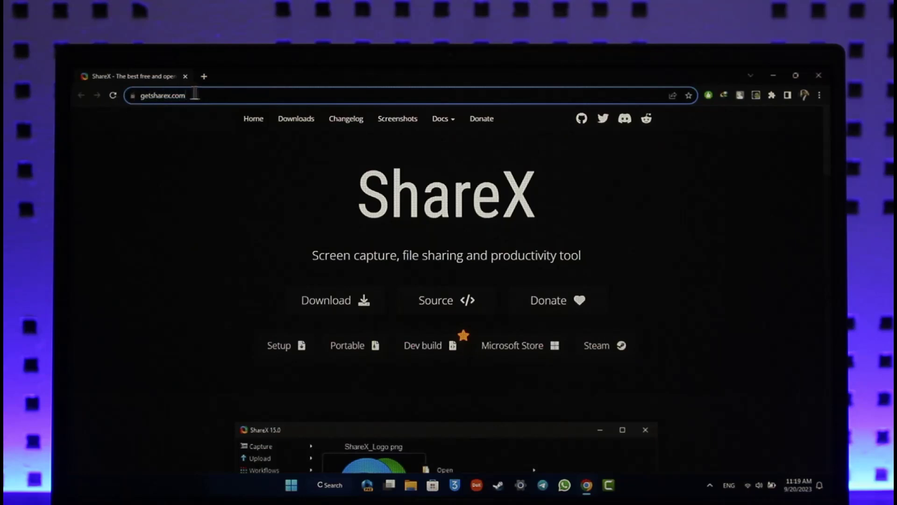
Highlight and clear the ShareX heading text, then reveal the hidden tray icons.
{"action": "left_click_drag", "start_coordinate": [354, 195], "coordinate": [564, 206]}
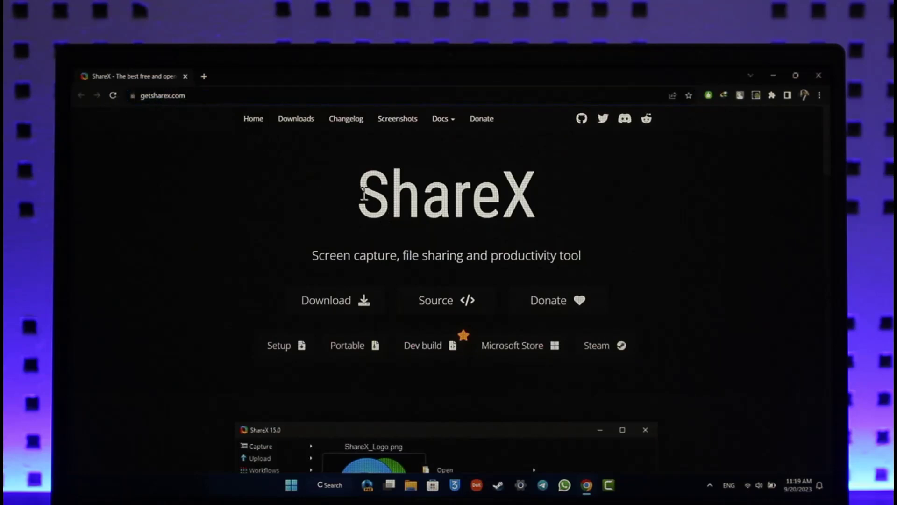
{"action": "left_click", "coordinate": [564, 206]}
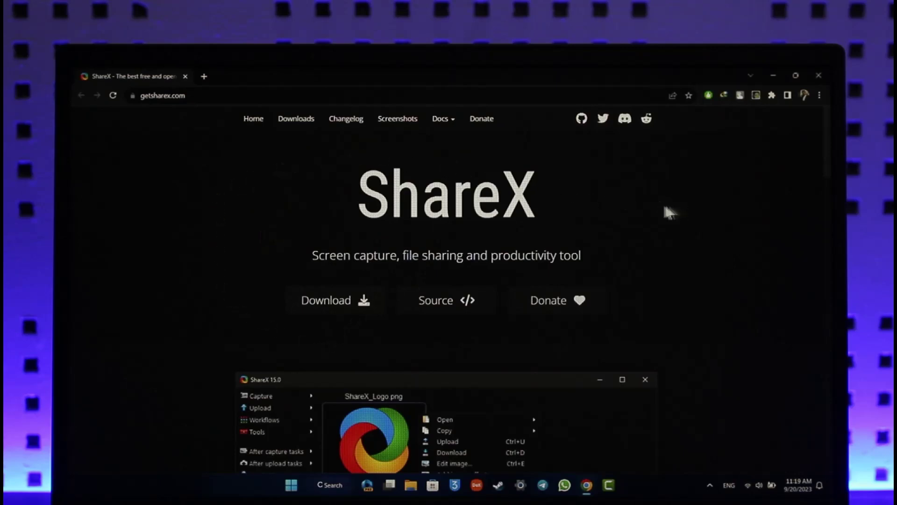
{"action": "scroll", "coordinate": [668, 212], "scroll_direction": "down", "scroll_amount": 3}
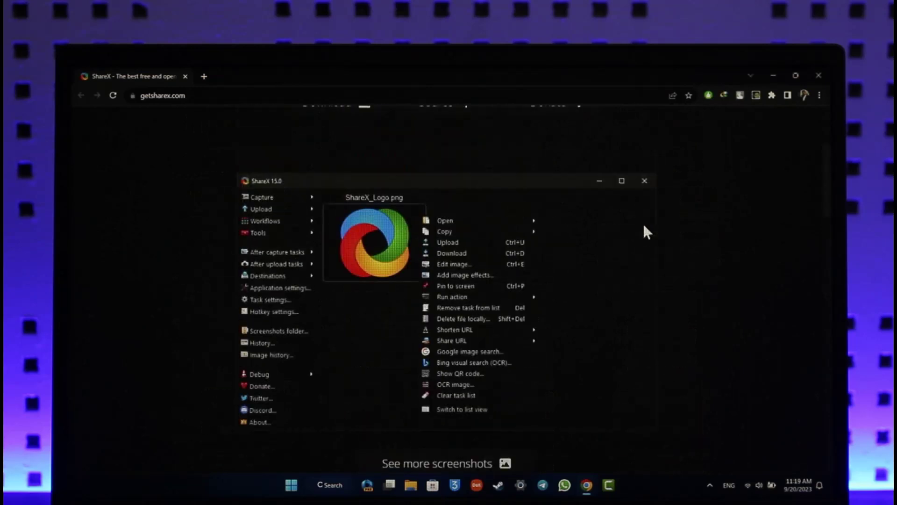
{"action": "scroll", "coordinate": [643, 225], "scroll_direction": "up", "scroll_amount": 3}
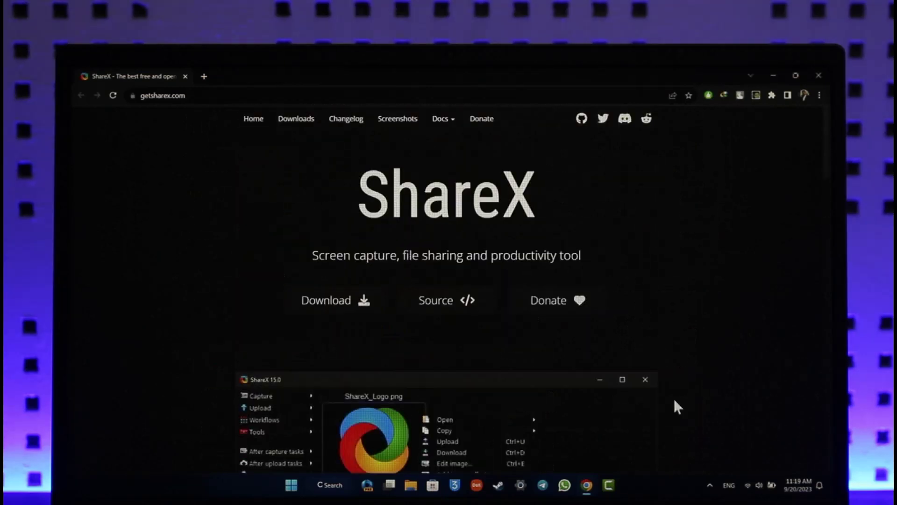
{"action": "left_click", "coordinate": [710, 485]}
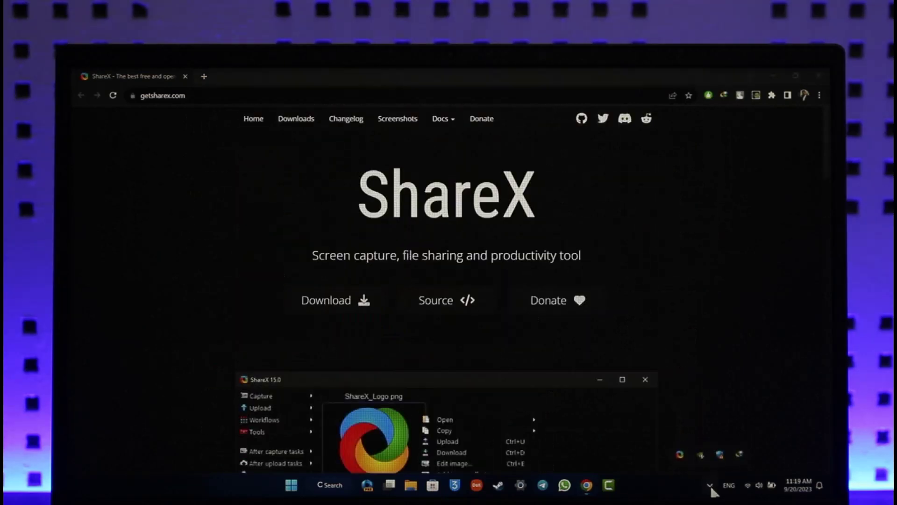
Choose Scrolling capture from the ShareX tray icon's Capture menu.
{"action": "right_click", "coordinate": [679, 454]}
{"action": "mouse_move", "coordinate": [601, 265]}
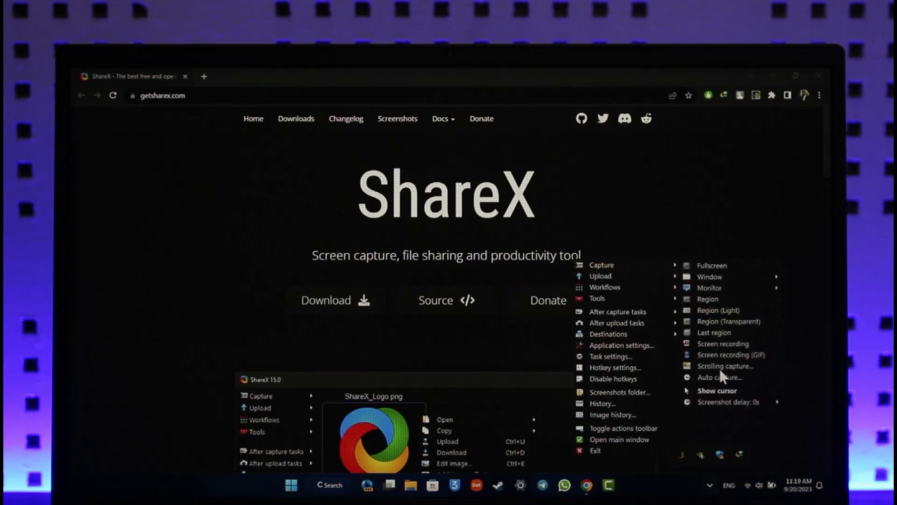
{"action": "left_click", "coordinate": [756, 368]}
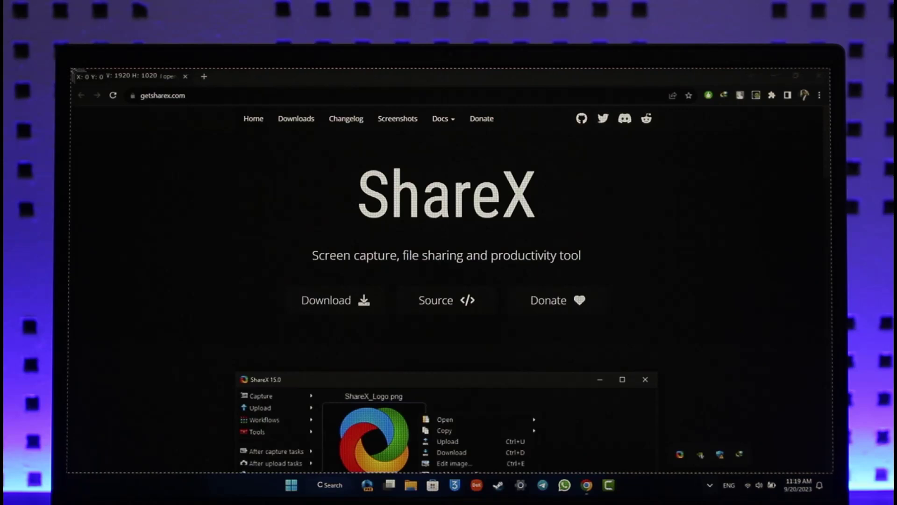
Pick the Chrome window as the capture area and start the scrolling capture.
{"action": "left_click", "coordinate": [281, 250]}
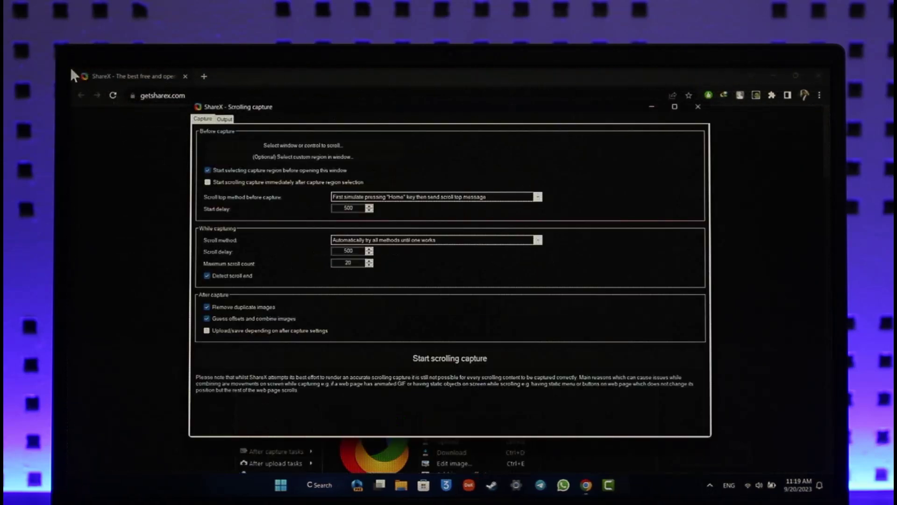
{"action": "left_click", "coordinate": [457, 359]}
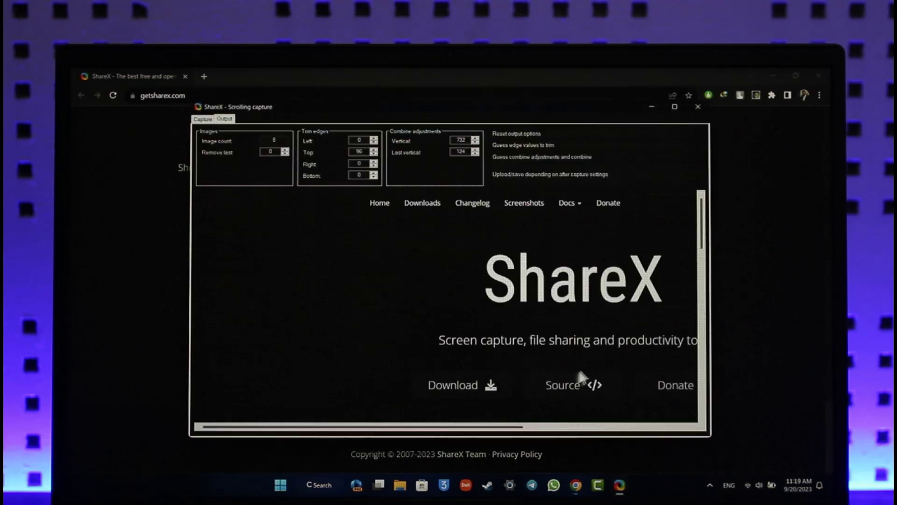
{"action": "scroll", "coordinate": [515, 355], "scroll_direction": "down", "scroll_amount": 3}
{"action": "scroll", "coordinate": [505, 369], "scroll_direction": "down", "scroll_amount": 5}
{"action": "scroll", "coordinate": [504, 370], "scroll_direction": "down", "scroll_amount": 5}
{"action": "scroll", "coordinate": [504, 370], "scroll_direction": "up", "scroll_amount": 10}
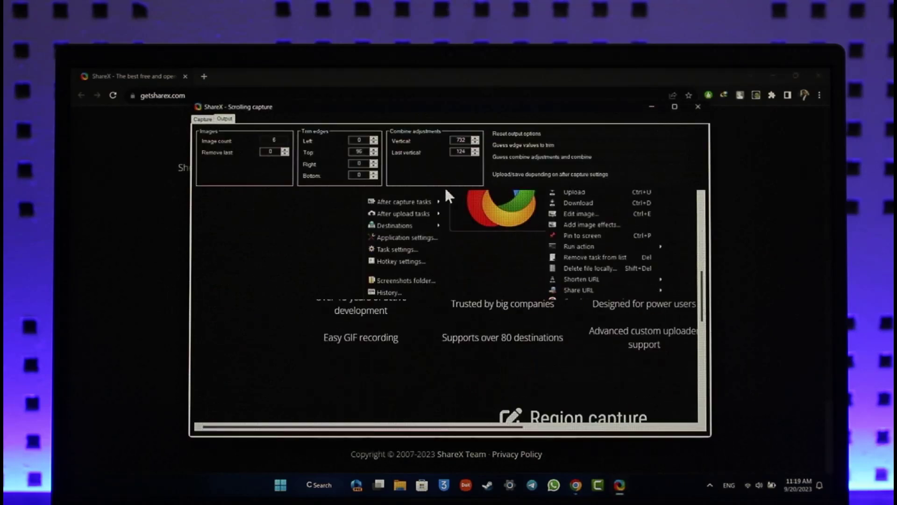
Maximize the capture preview, close it, and refresh the desktop twice.
{"action": "left_click", "coordinate": [676, 105]}
{"action": "scroll", "coordinate": [481, 301], "scroll_direction": "down", "scroll_amount": 10}
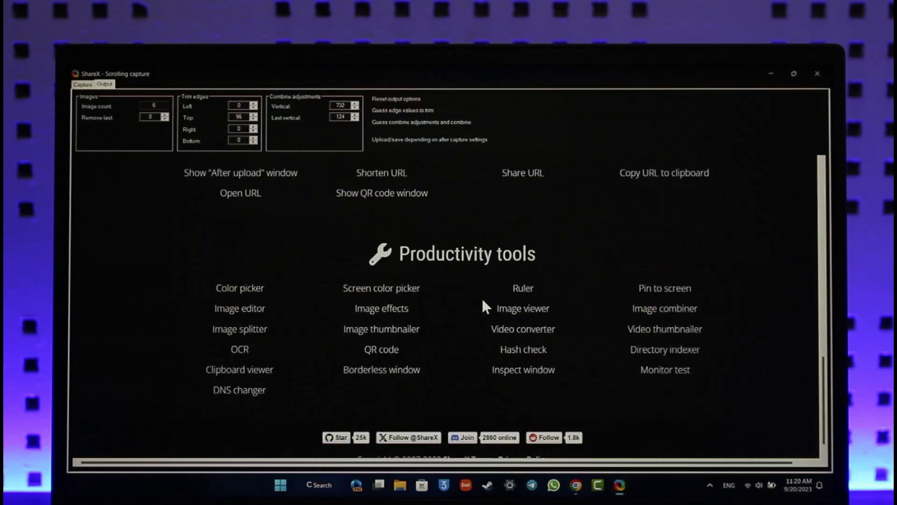
{"action": "scroll", "coordinate": [481, 302], "scroll_direction": "down", "scroll_amount": 2}
{"action": "scroll", "coordinate": [482, 301], "scroll_direction": "up", "scroll_amount": 8}
{"action": "scroll", "coordinate": [483, 306], "scroll_direction": "up", "scroll_amount": 5}
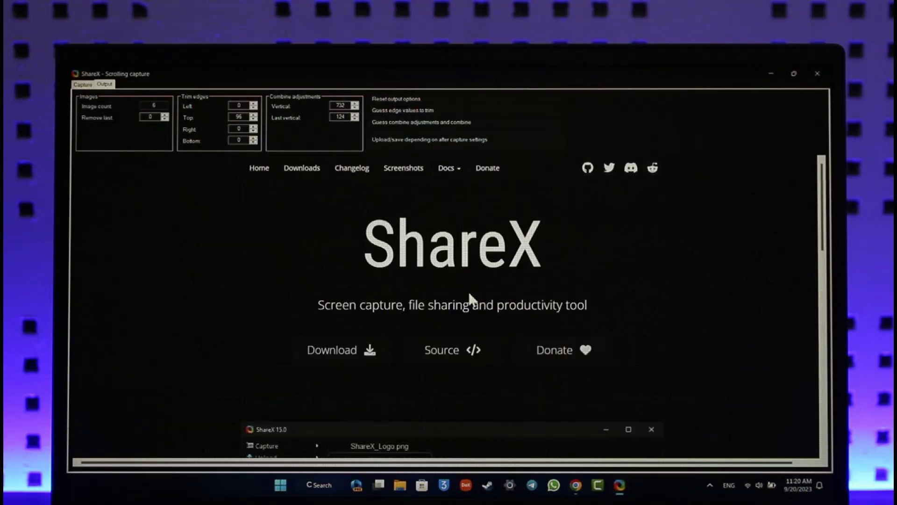
{"action": "left_click", "coordinate": [818, 74]}
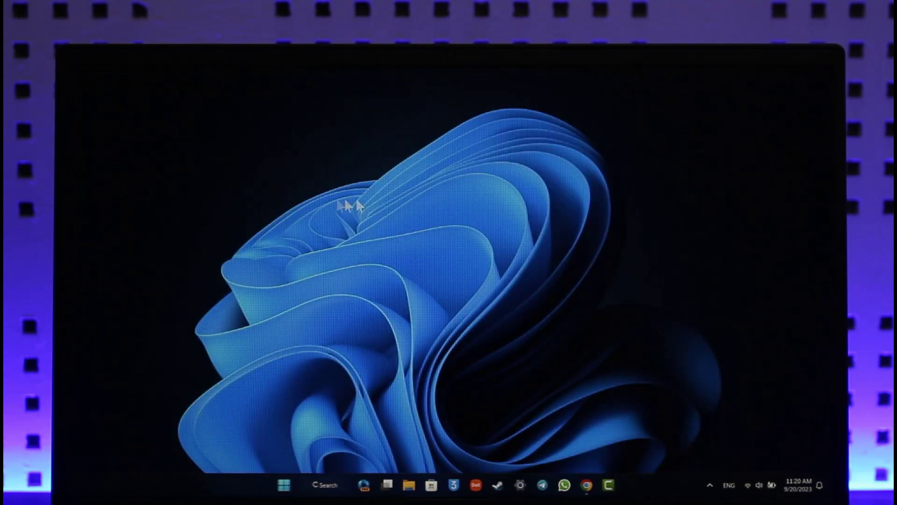
{"action": "right_click", "coordinate": [328, 202]}
{"action": "left_click", "coordinate": [343, 234]}
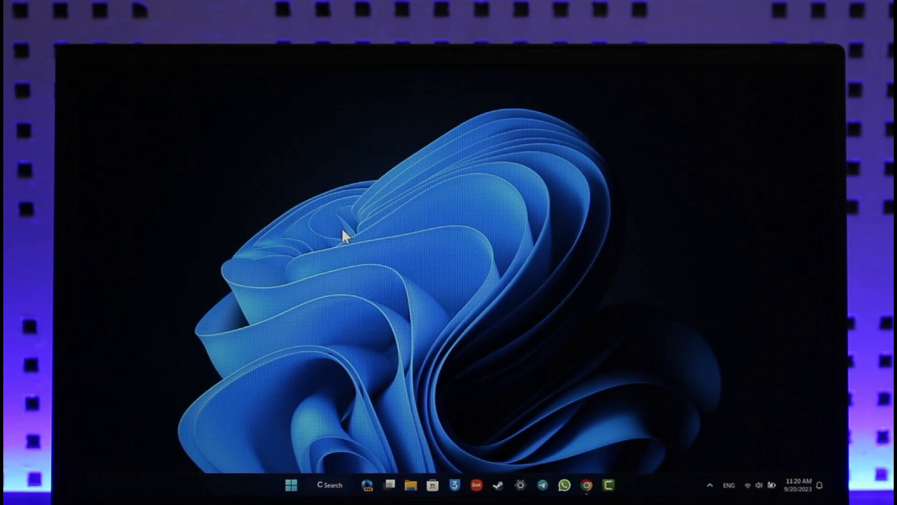
{"action": "right_click", "coordinate": [342, 230]}
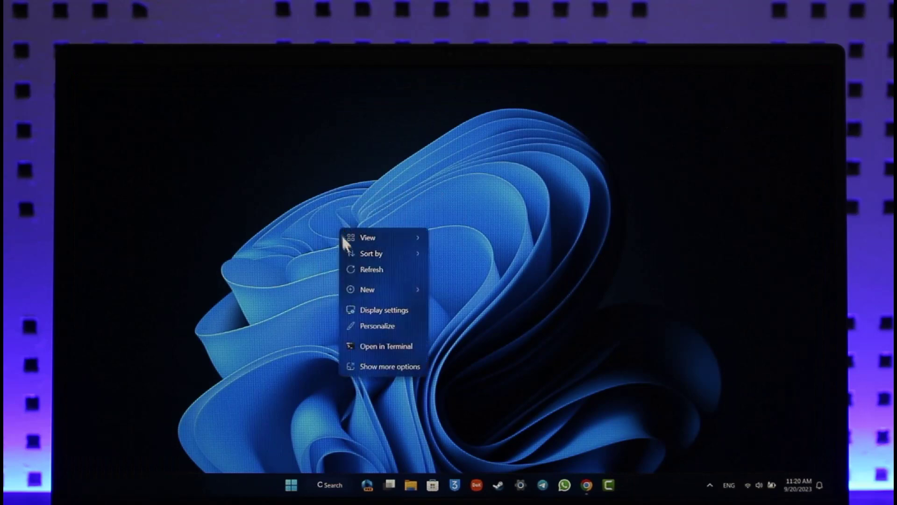
{"action": "left_click", "coordinate": [355, 268]}
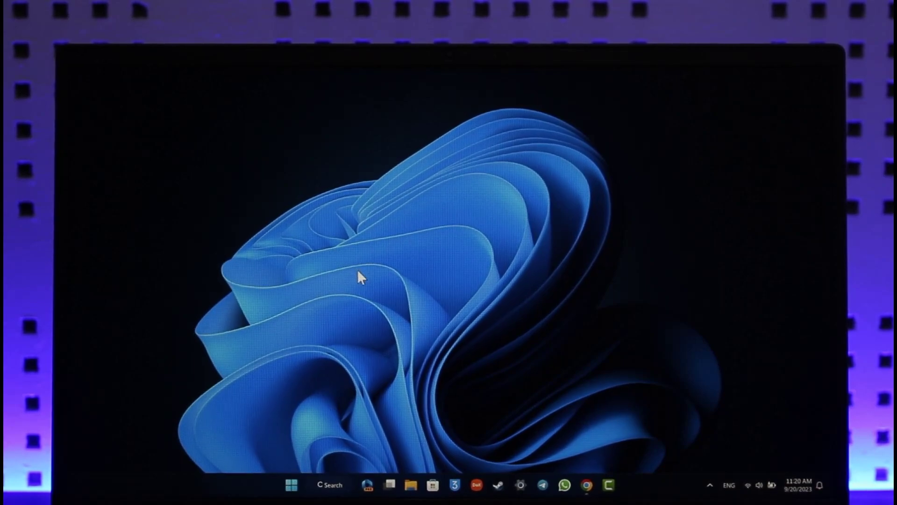